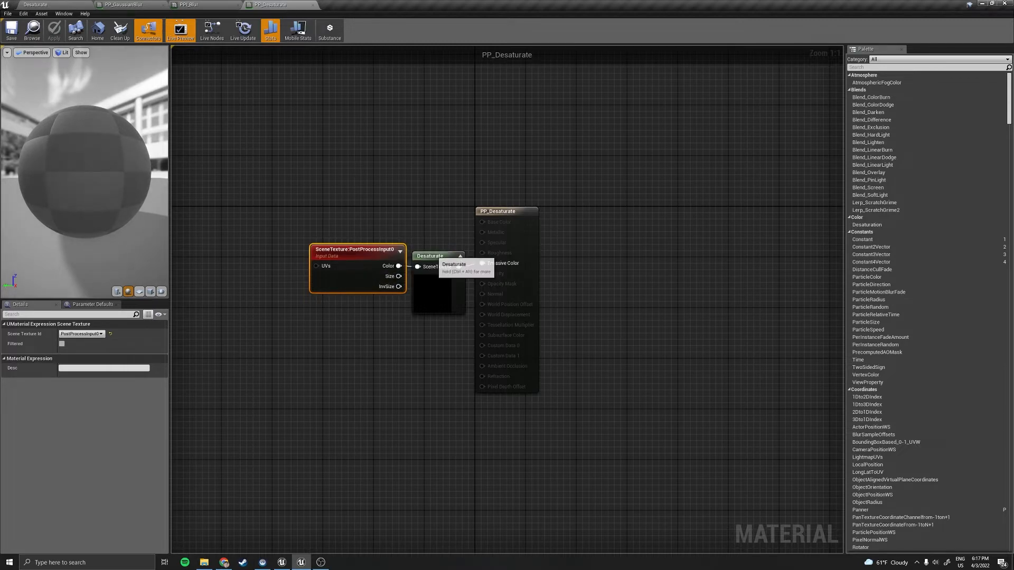
Step: Select the Desaturate node in the PP_Desaturate material, and open the GaussianBlur level from the CustomShaders Maps folder
click(429, 264)
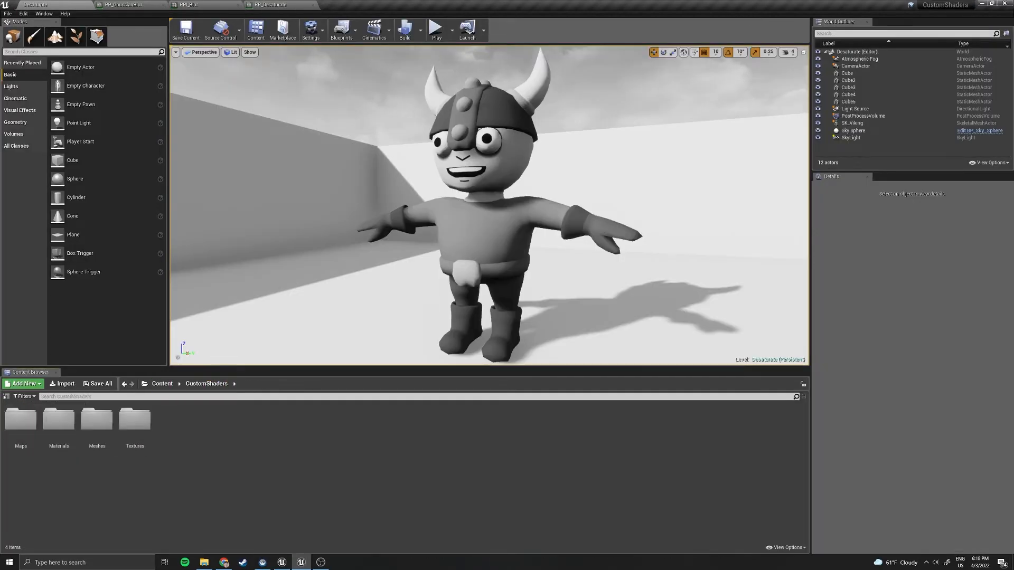
double_click(21, 420)
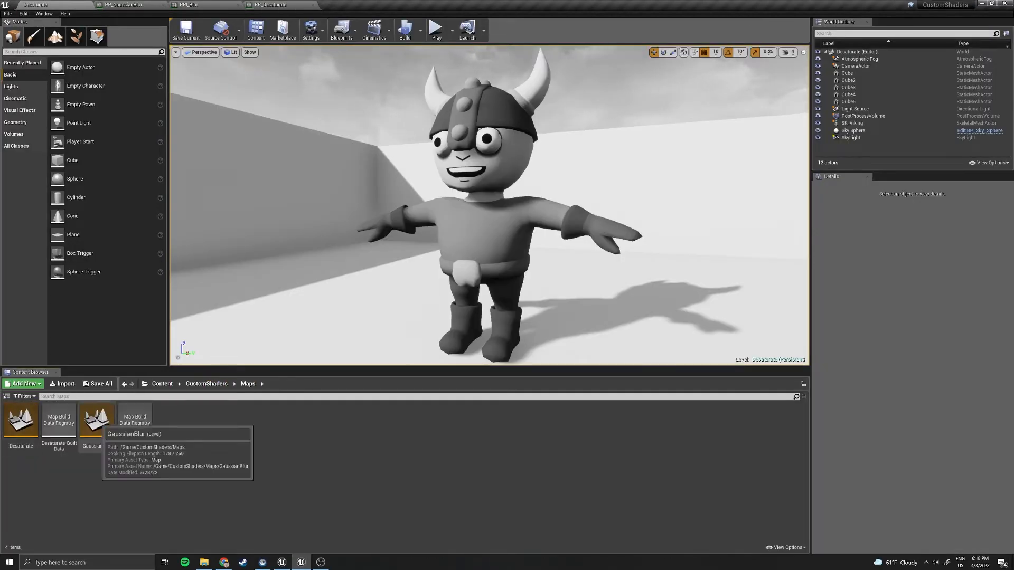
double_click(97, 420)
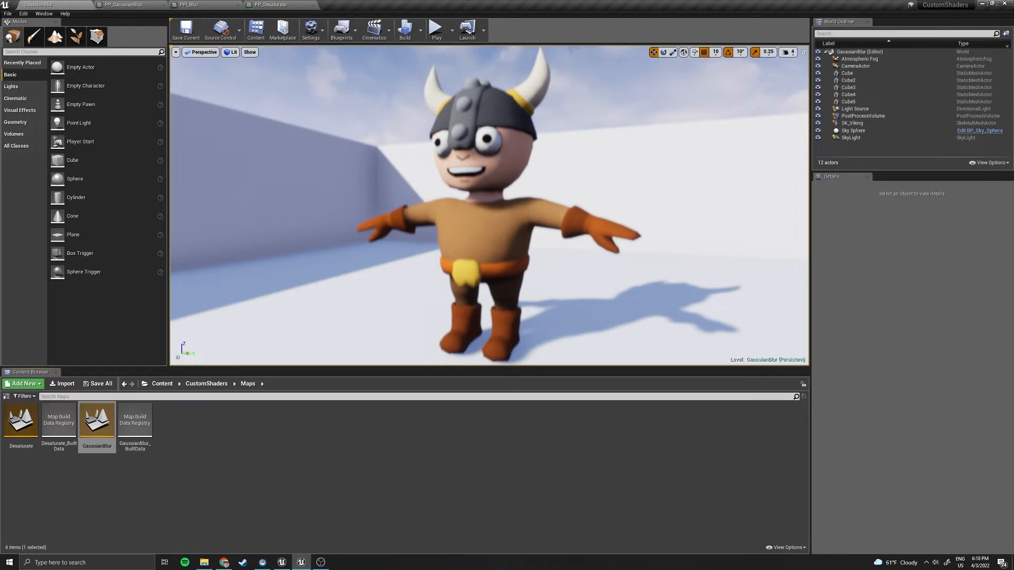
Step: Open the PP_GaussianBlur material and inspect the settings of its SceneTexture, Global and GaussianBlur nodes
click(128, 4)
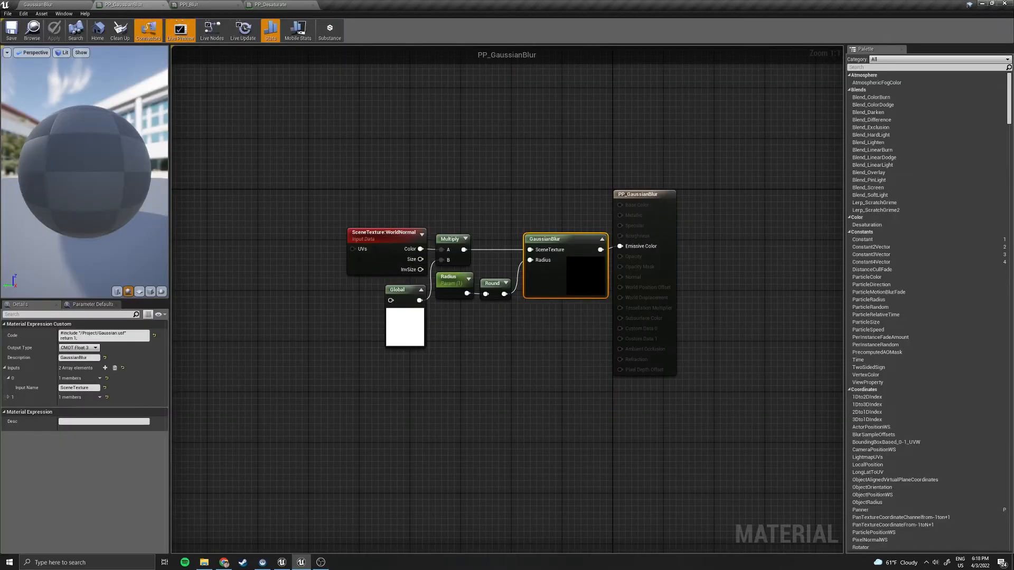
click(520, 364)
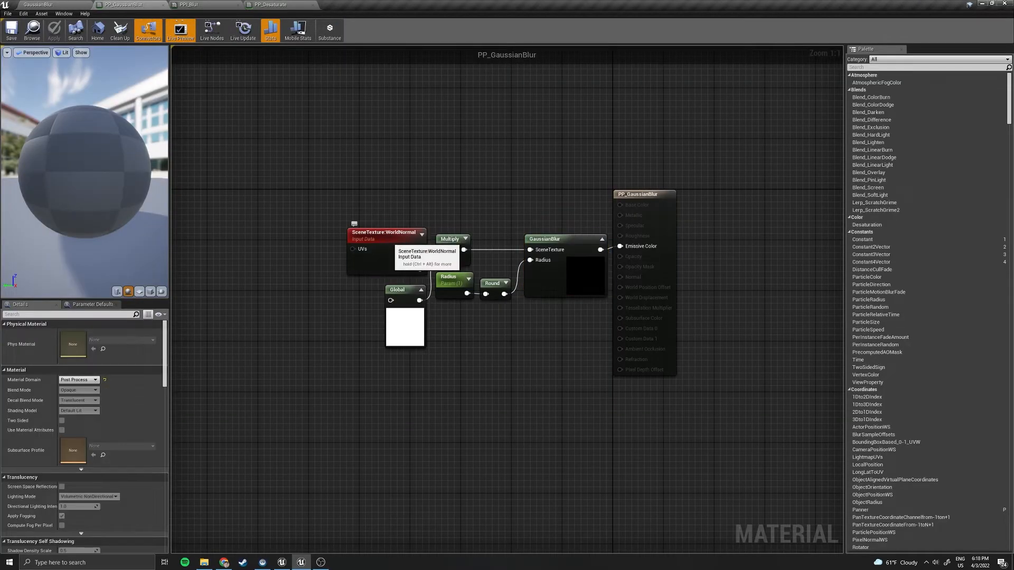
click(401, 242)
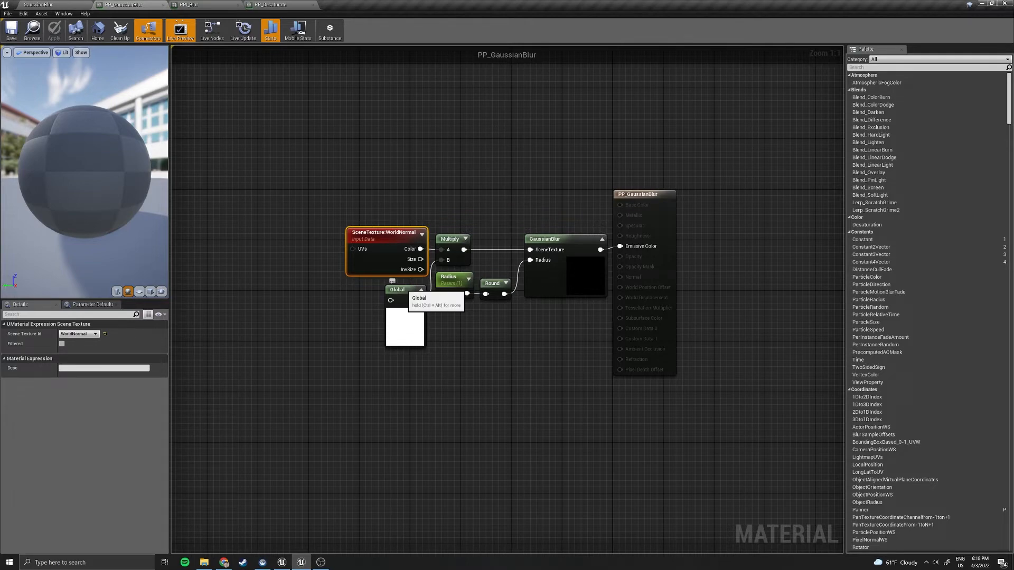
click(404, 292)
click(549, 244)
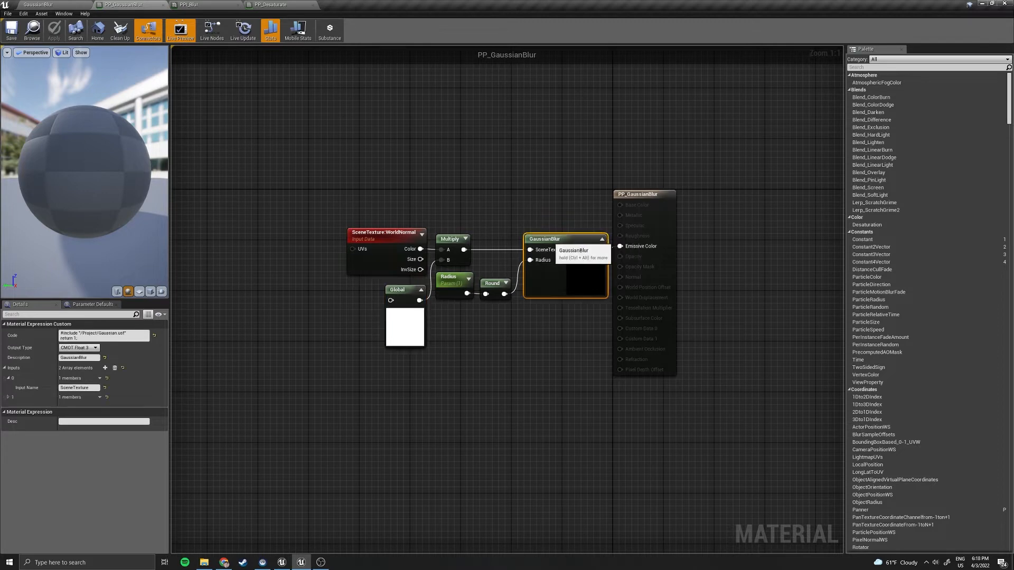
click(409, 311)
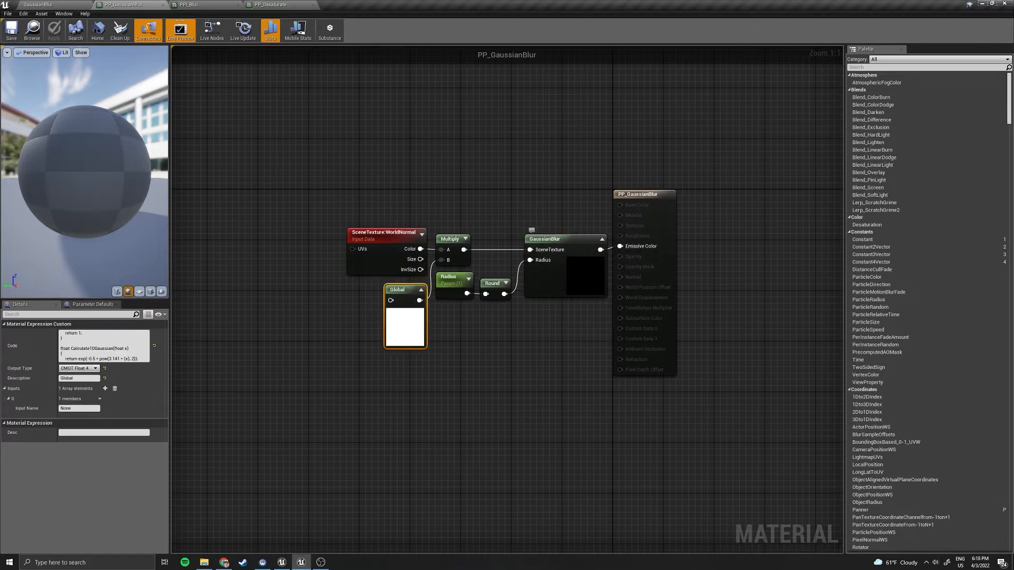
click(576, 253)
Step: Review the Calculate1DGaussian function in the Global node's code, and select the GaussianBlur custom node
click(404, 298)
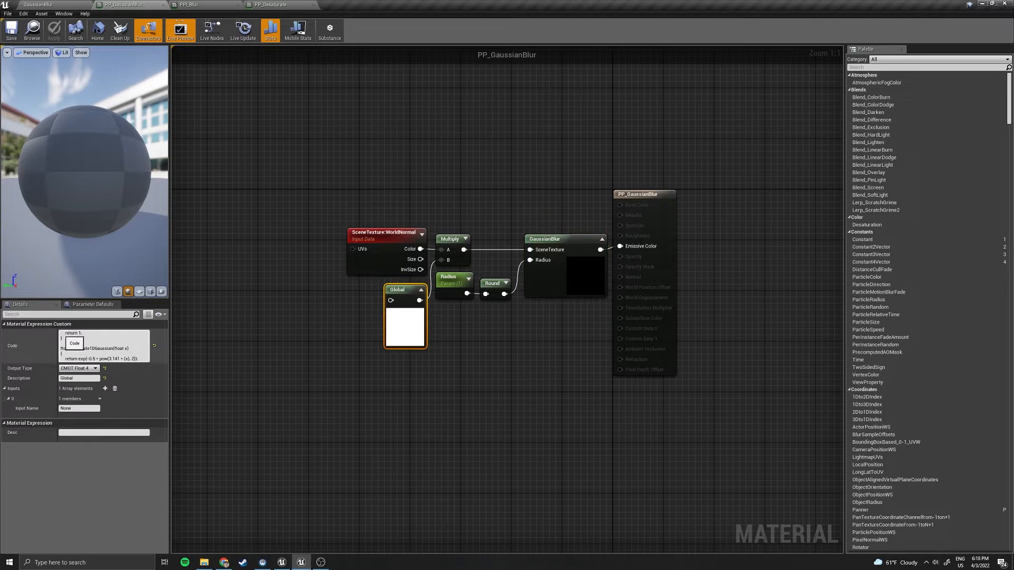
drag(60, 349, 129, 349)
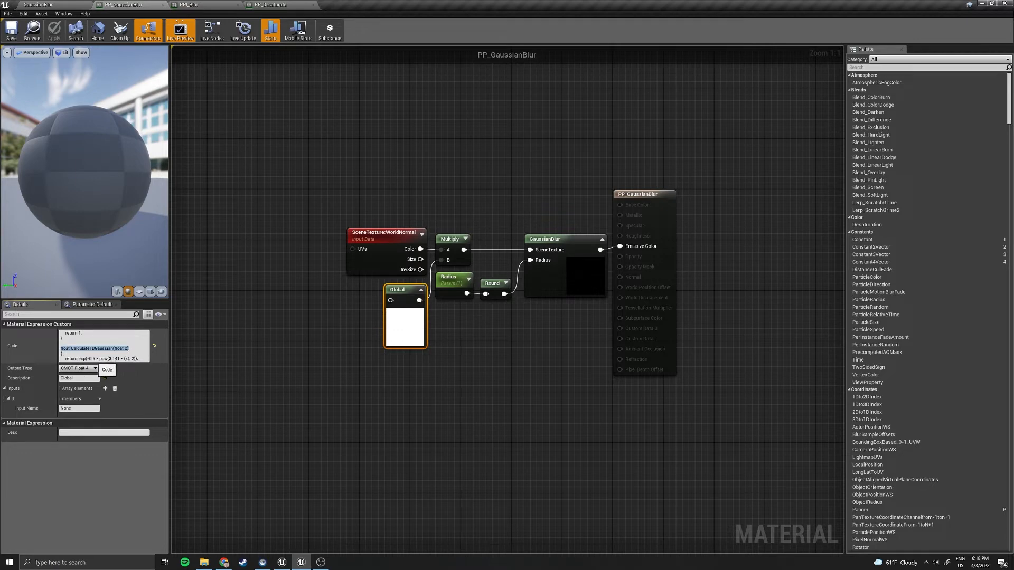
click(254, 343)
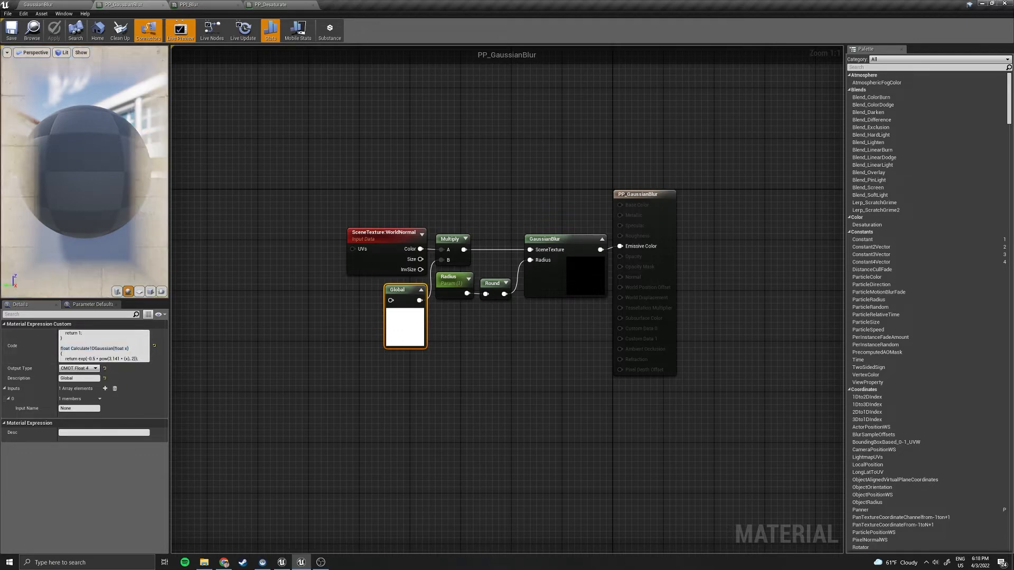
click(559, 243)
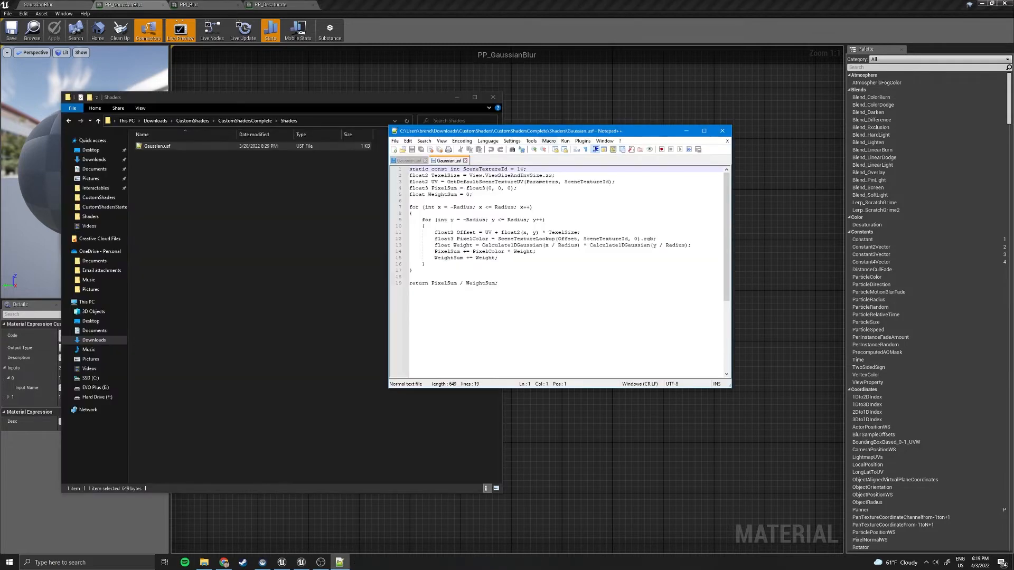
Step: Examine the Gaussian.usf code in Notepad++, covering the variable declarations, the nested x and y loops, and TexelSize
drag(540, 128, 575, 161)
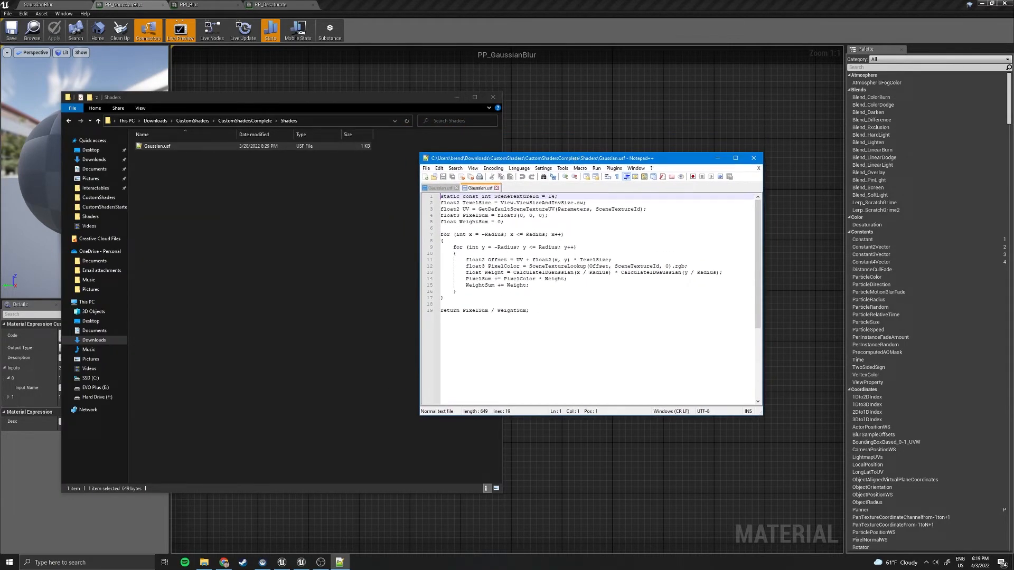
drag(441, 197, 505, 222)
click(441, 228)
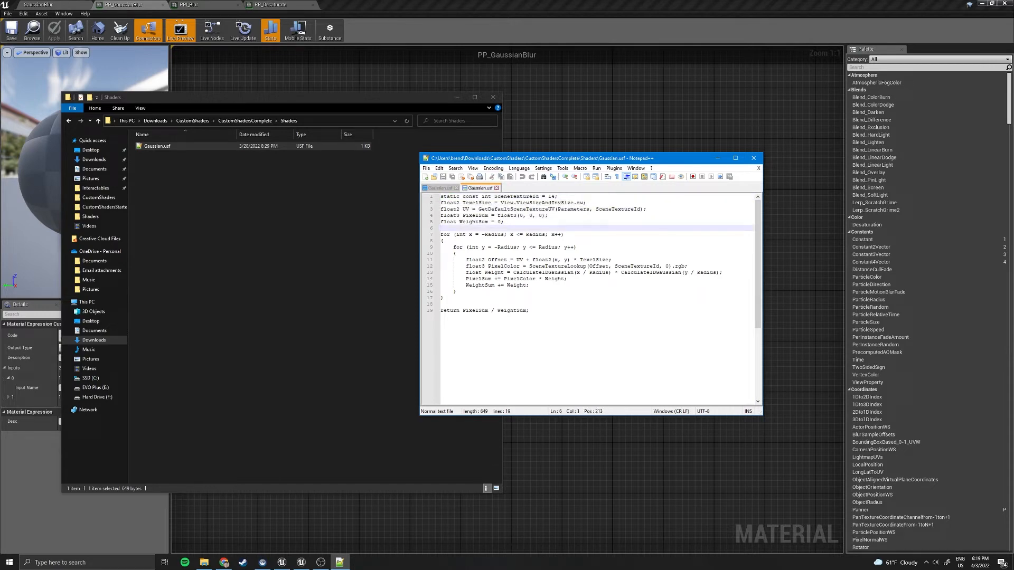
drag(441, 234, 444, 298)
click(444, 297)
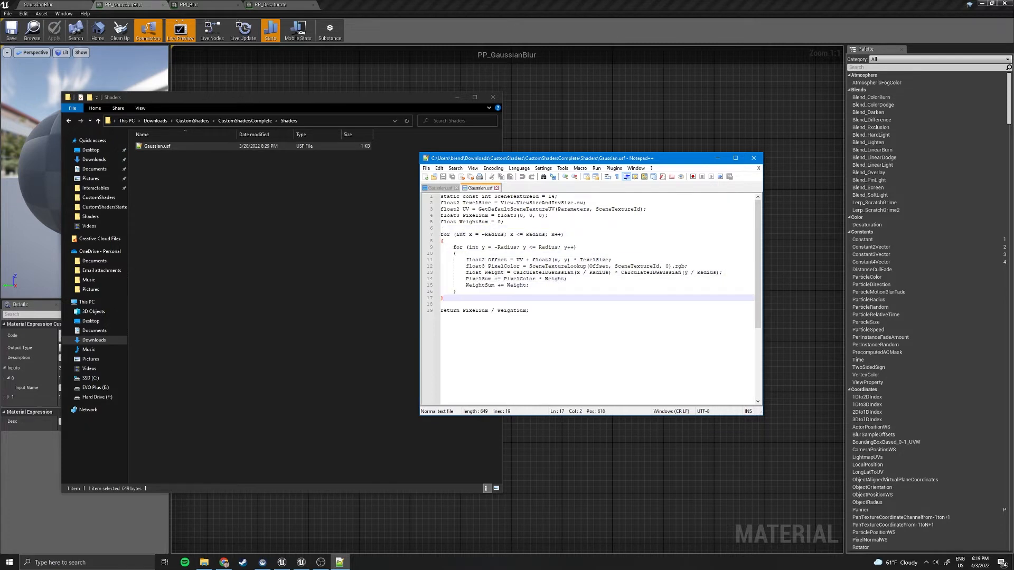
click(442, 305)
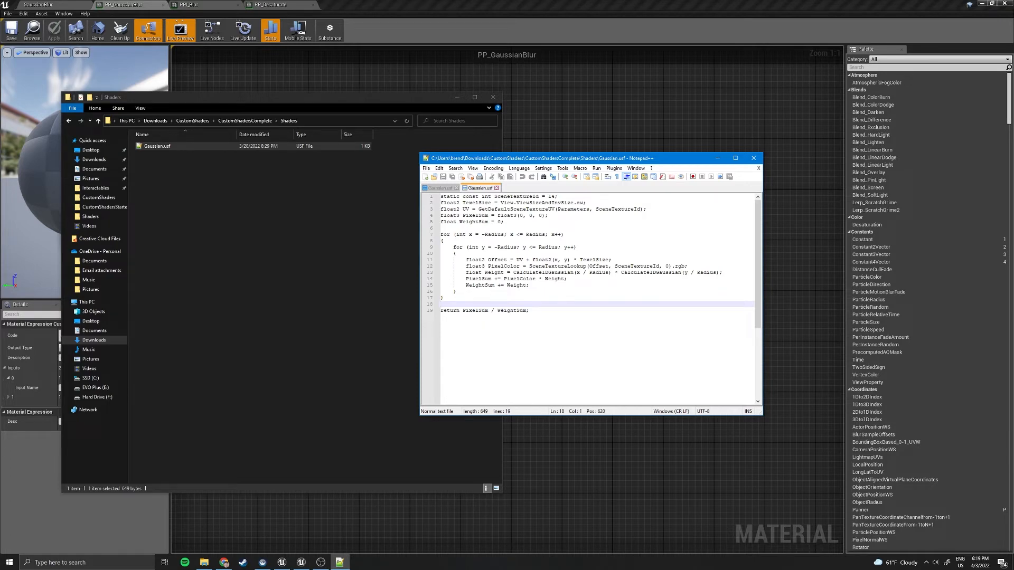
drag(456, 234, 536, 247)
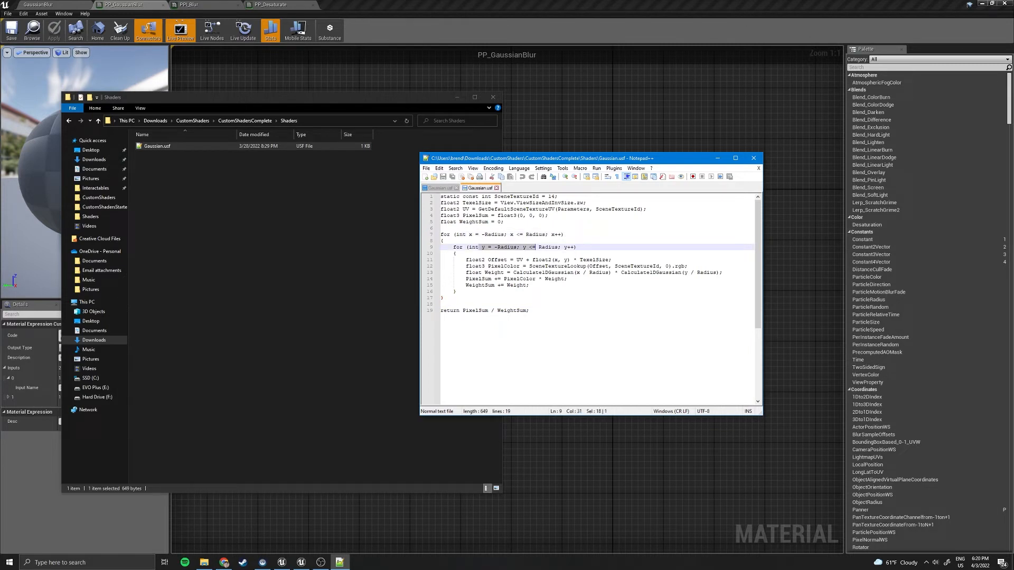
click(457, 254)
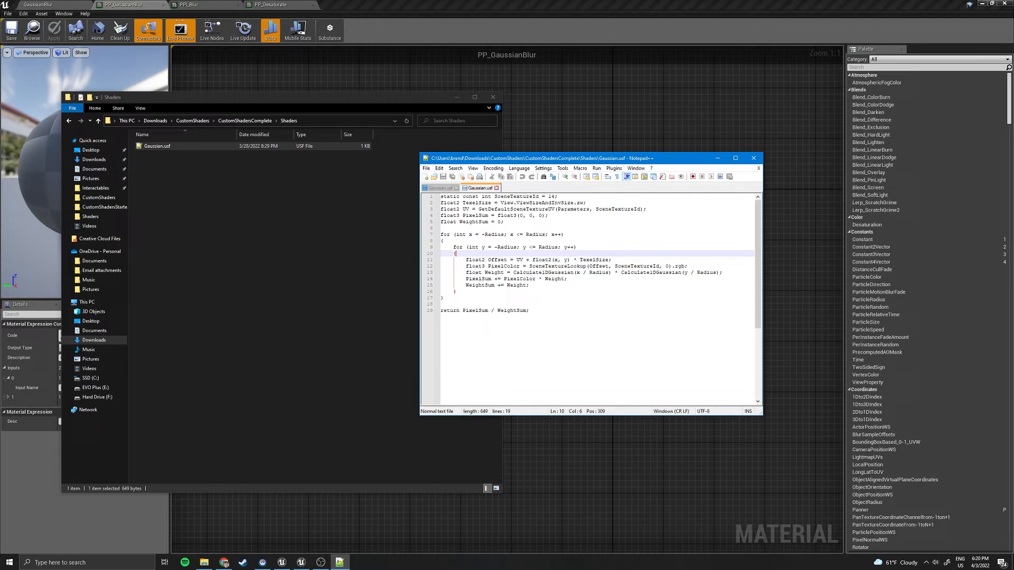
drag(463, 203, 491, 203)
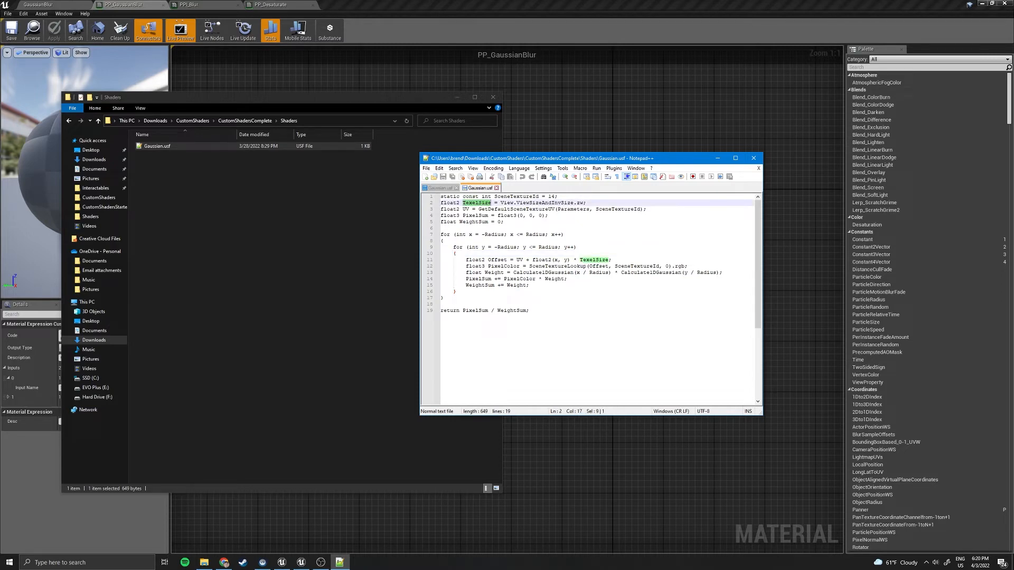
click(441, 228)
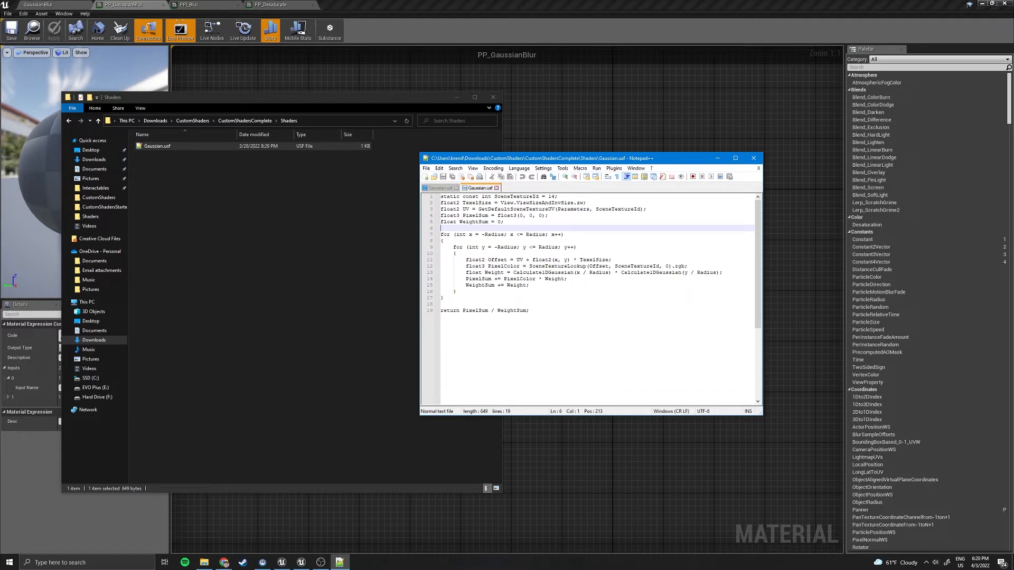
Step: Move the Notepad++ window aside and show the CustomShadersComplete project folder in File Explorer
drag(664, 160, 749, 146)
click(245, 121)
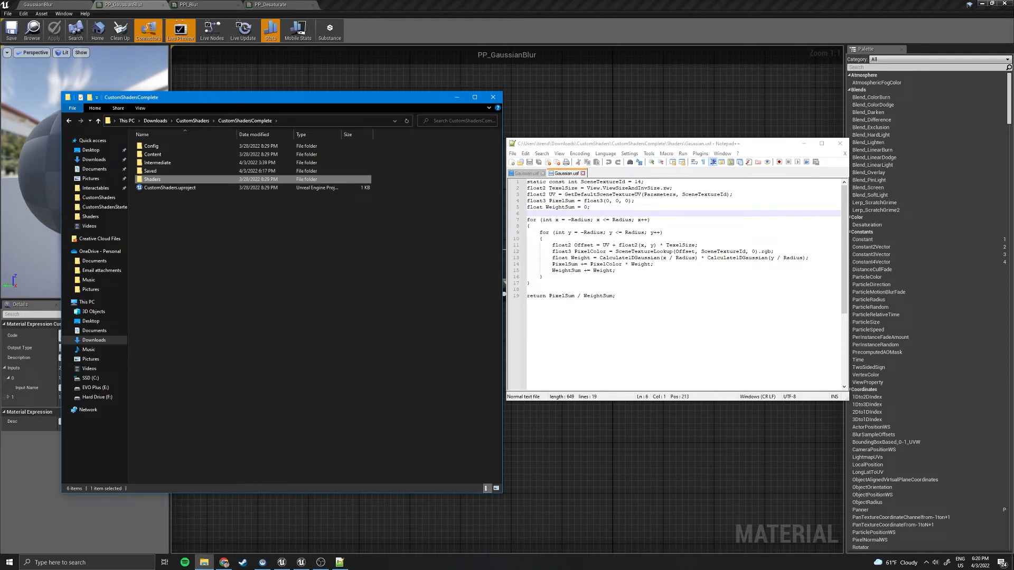
Step: Return to the Unreal material editor and inspect the Radius parameter and the GaussianBlur node in PP_GaussianBlur
key(alt+Tab)
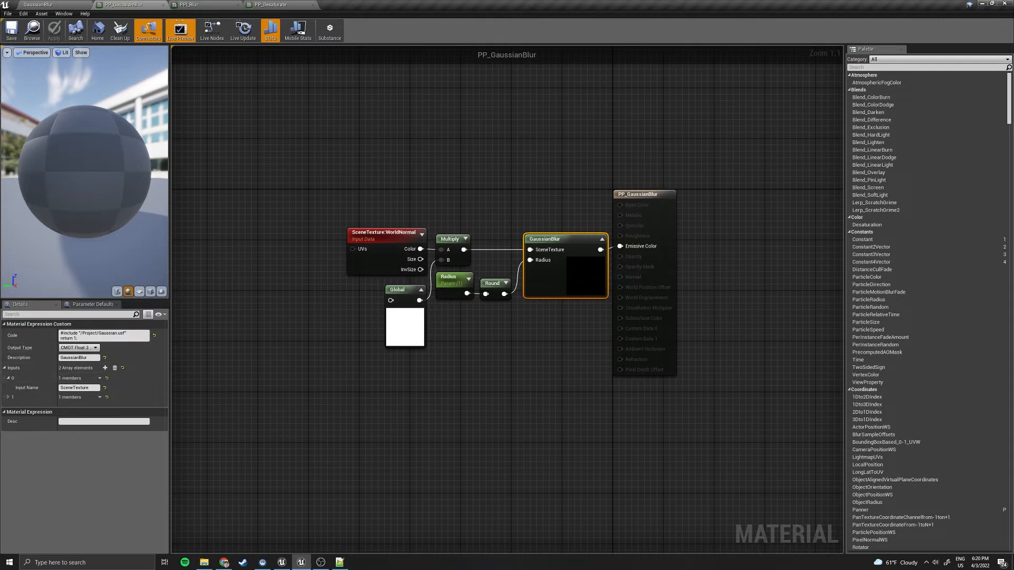
click(443, 275)
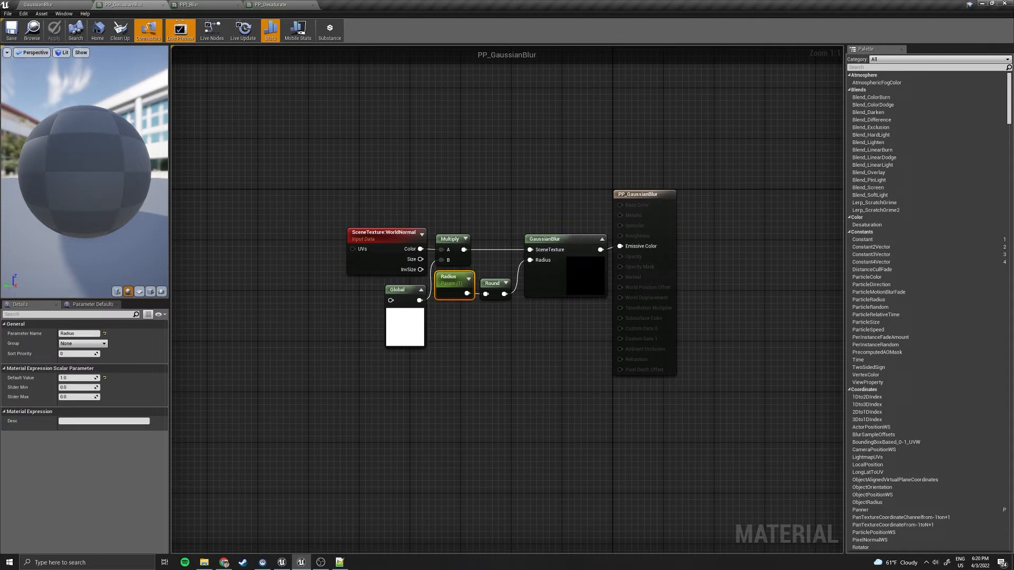
click(560, 251)
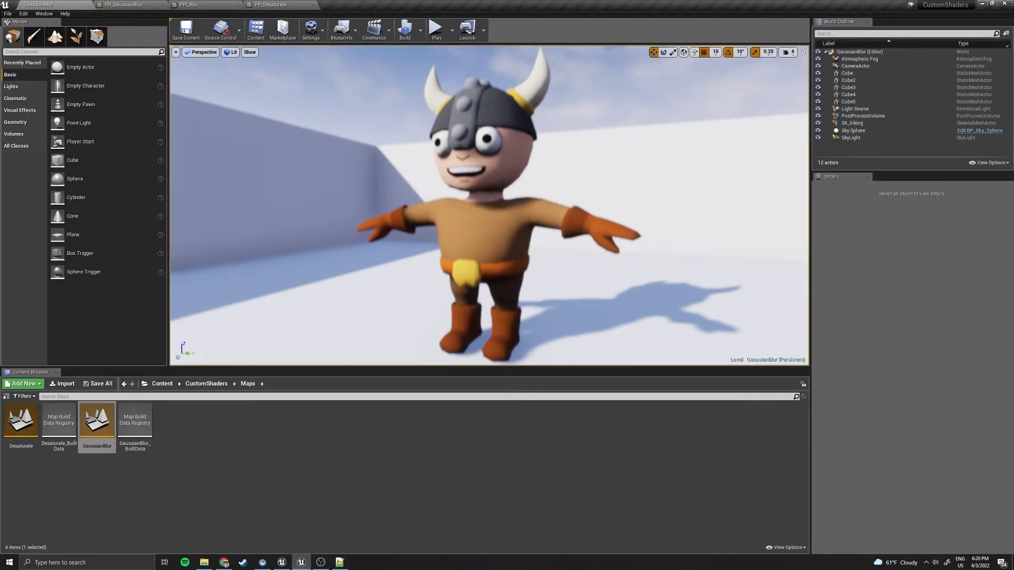
Step: Undock the PPI_Blur material instance into a floating window over the level editor and adjust its Radius parameter
click(270, 5)
drag(197, 3, 716, 98)
mouse_move(948, 183)
mouse_down()
mouse_move(979, 183)
mouse_move(951, 184)
mouse_up()
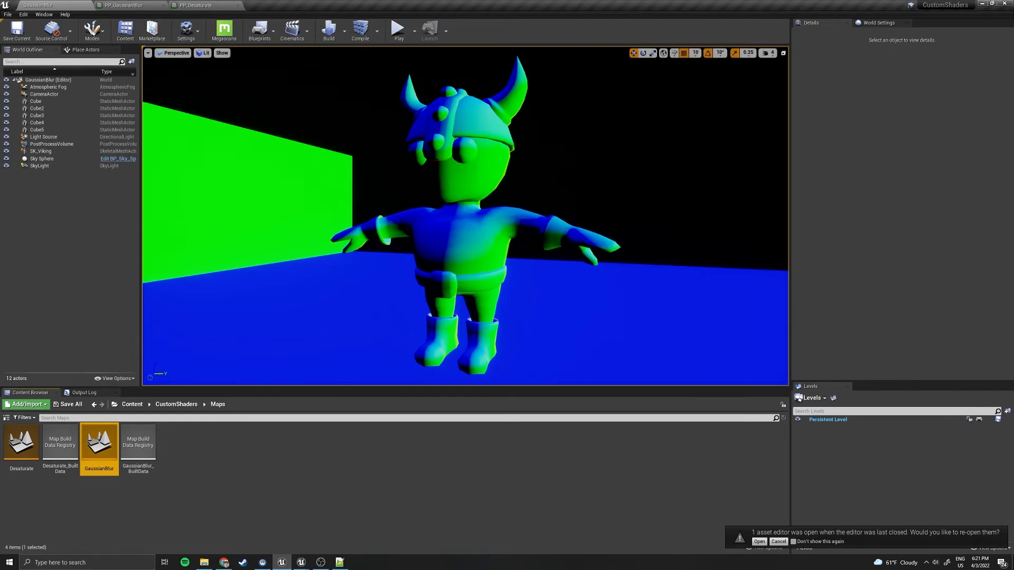
Step: In the other Unreal Editor's PP_GaussianBlur material, connect the GaussianBlur node's output to Emissive Color and apply the material
click(139, 5)
right_drag(495, 295, 536, 327)
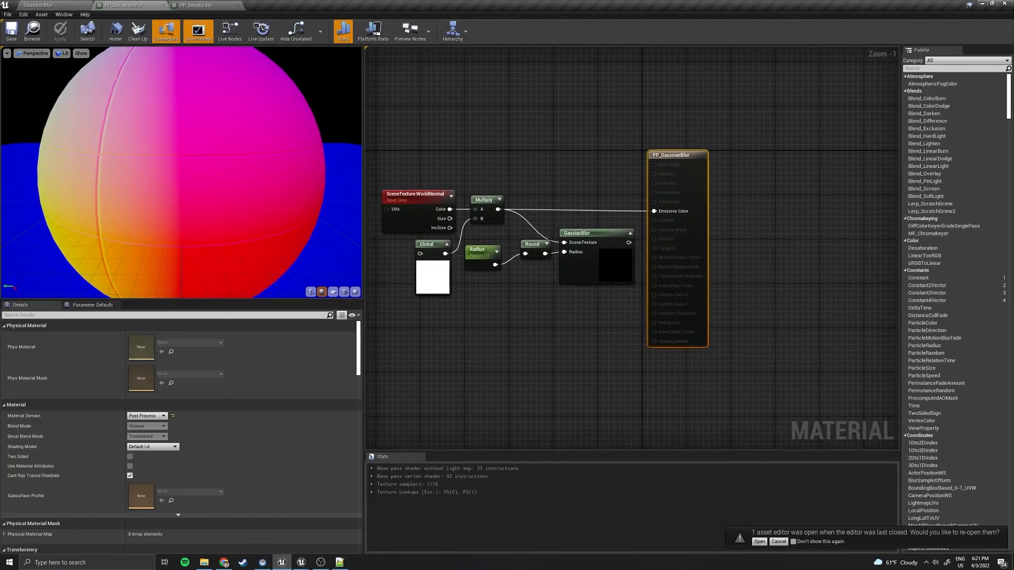
drag(607, 233, 598, 205)
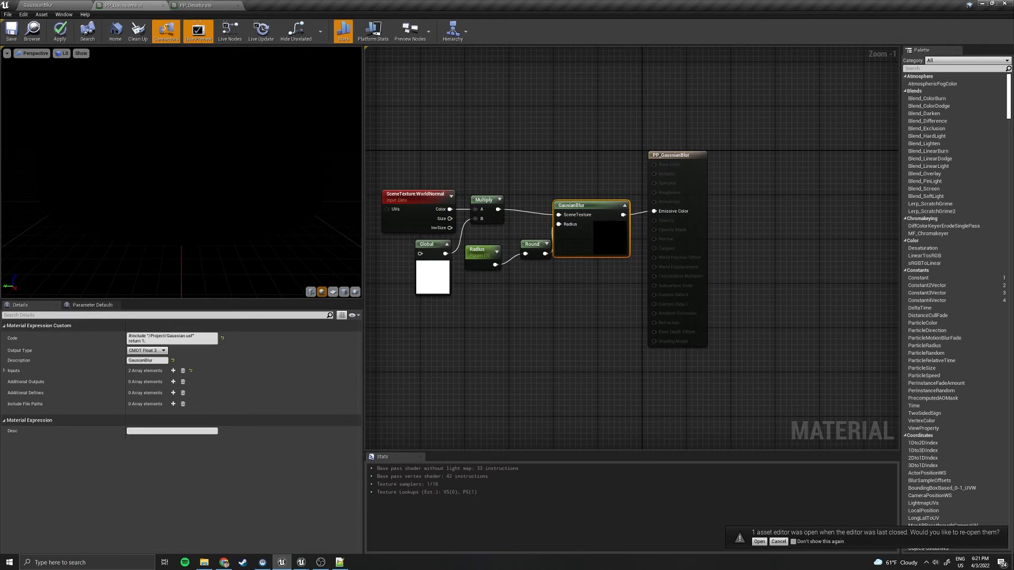
click(61, 32)
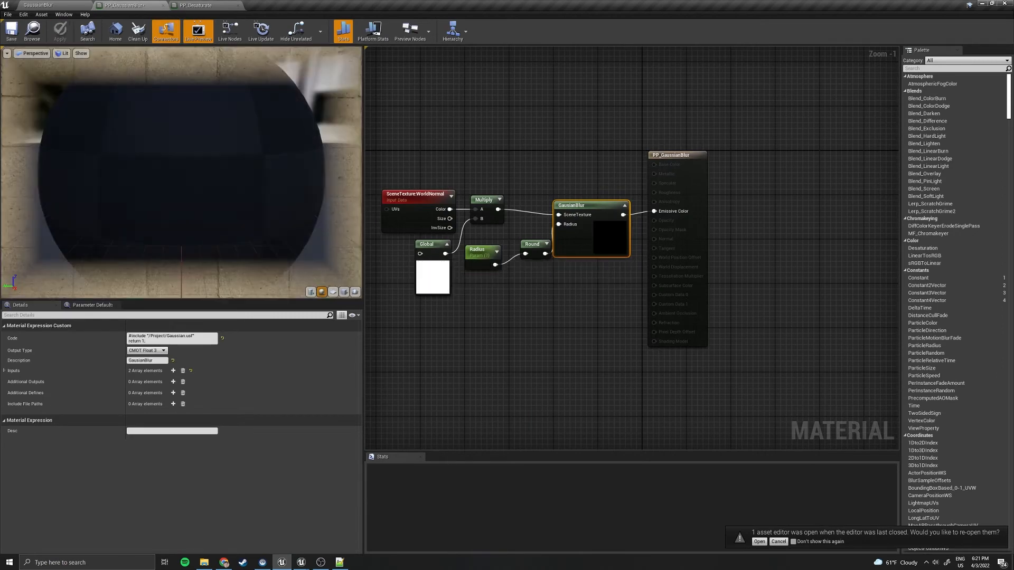
Step: Check the applied material in the GaussianBlur level, and align the GaussianBlur node with the Multiply node in the material graph
click(46, 5)
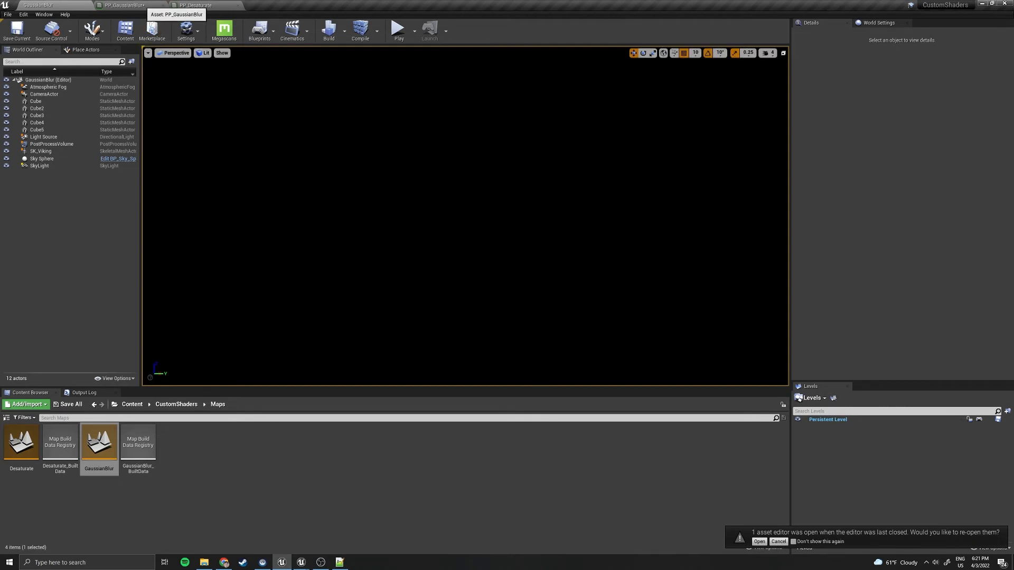
click(142, 5)
drag(590, 205, 596, 199)
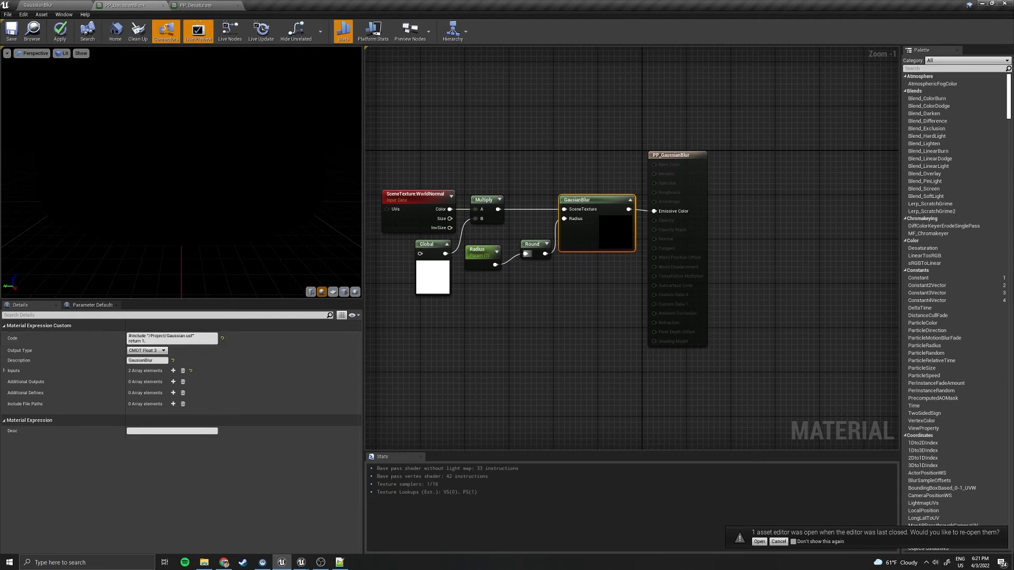
click(48, 6)
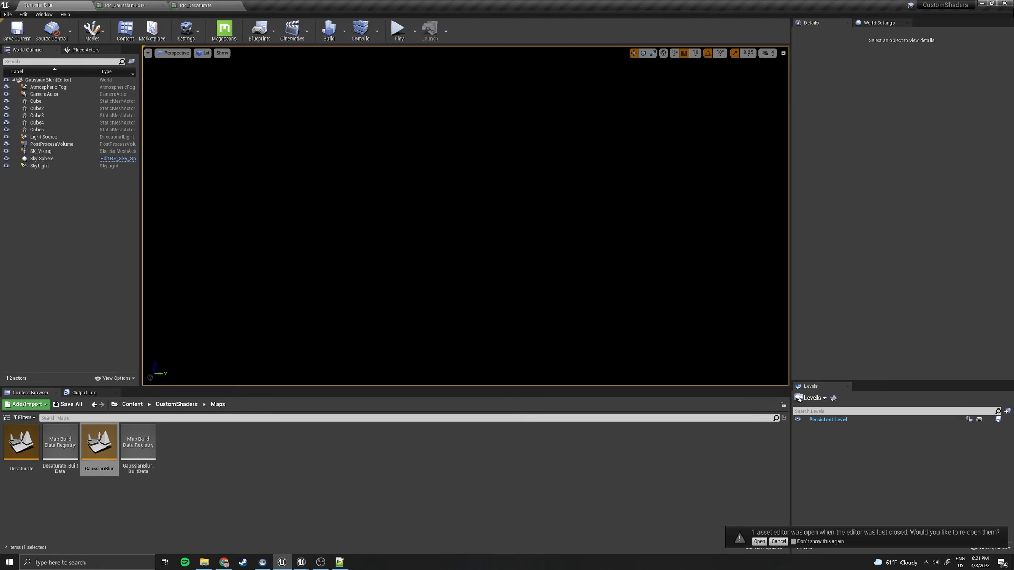
click(133, 5)
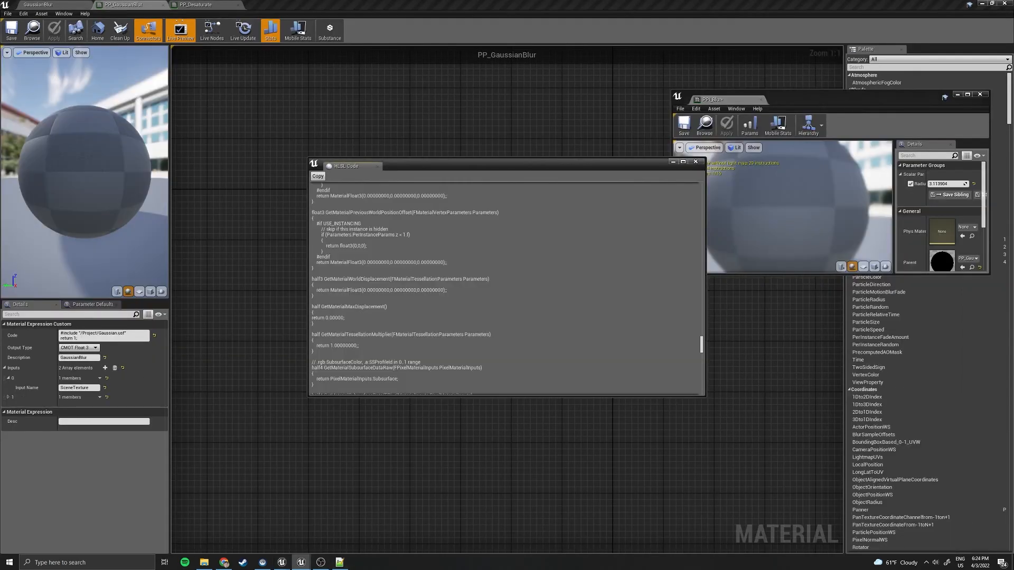
Step: Close the HLSL Code window of PP_GaussianBlur and reopen it to show the material's generated shader code
click(696, 161)
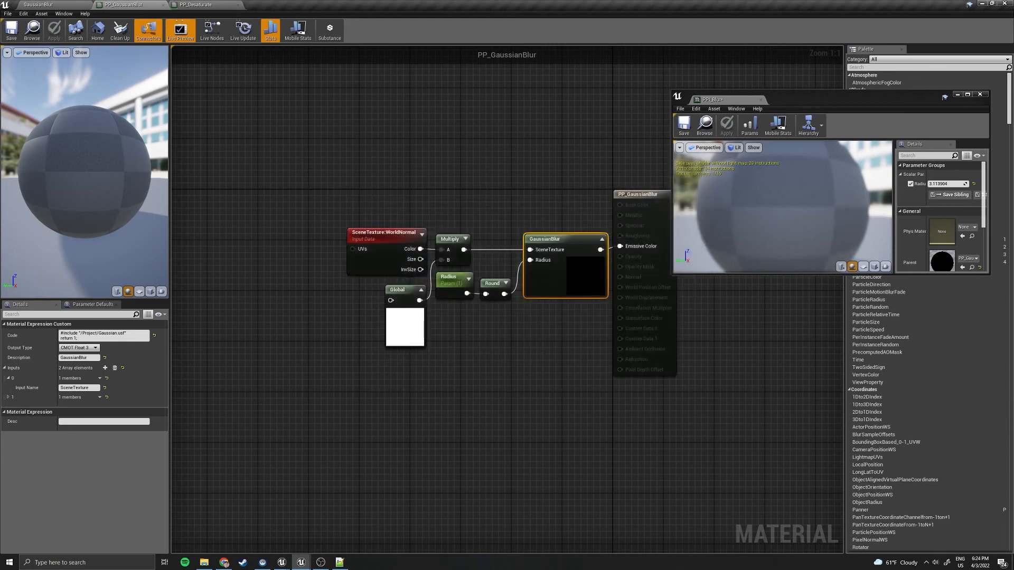
click(64, 13)
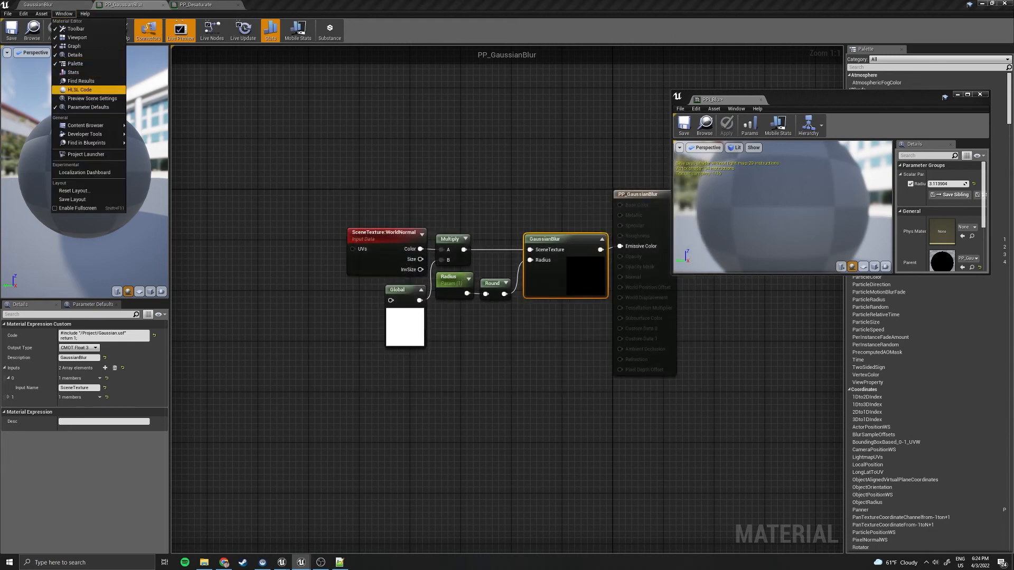
click(79, 89)
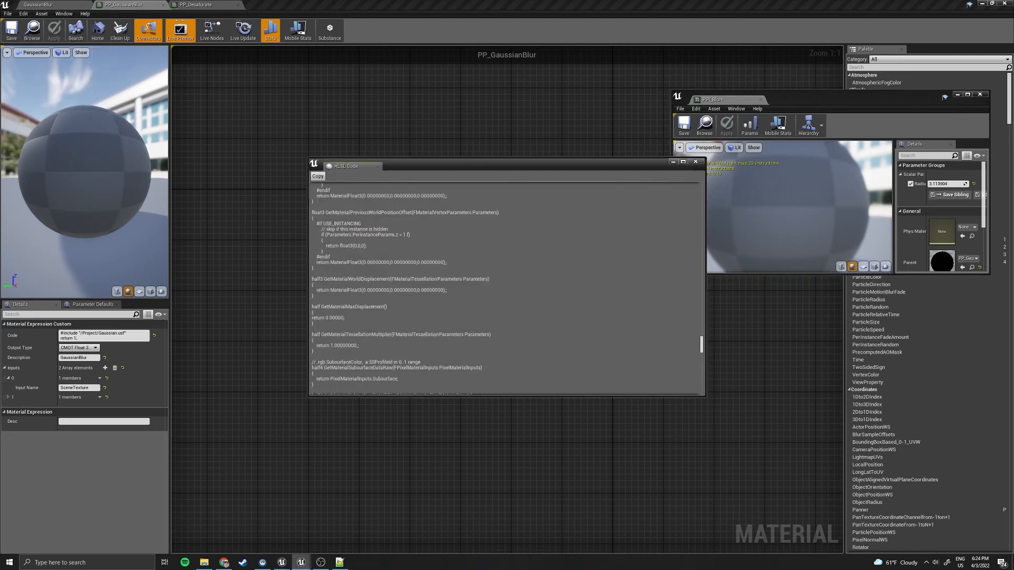
Step: Switch to Notepad++ and examine the CustomExpression0, Calculate1DGaussian and CustomExpression1 functions in the generated HLSL code
click(340, 563)
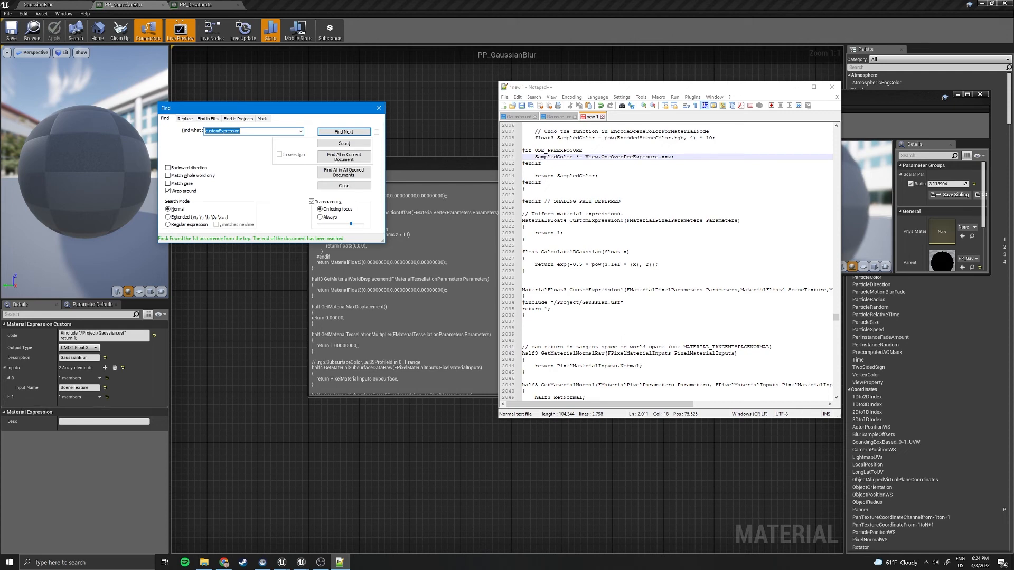
drag(522, 220, 526, 245)
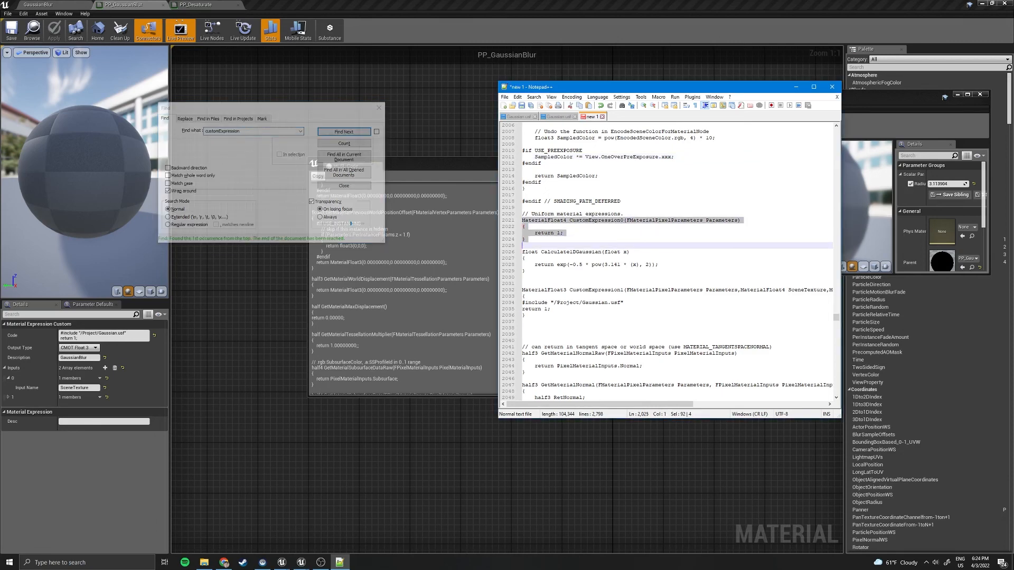
click(526, 271)
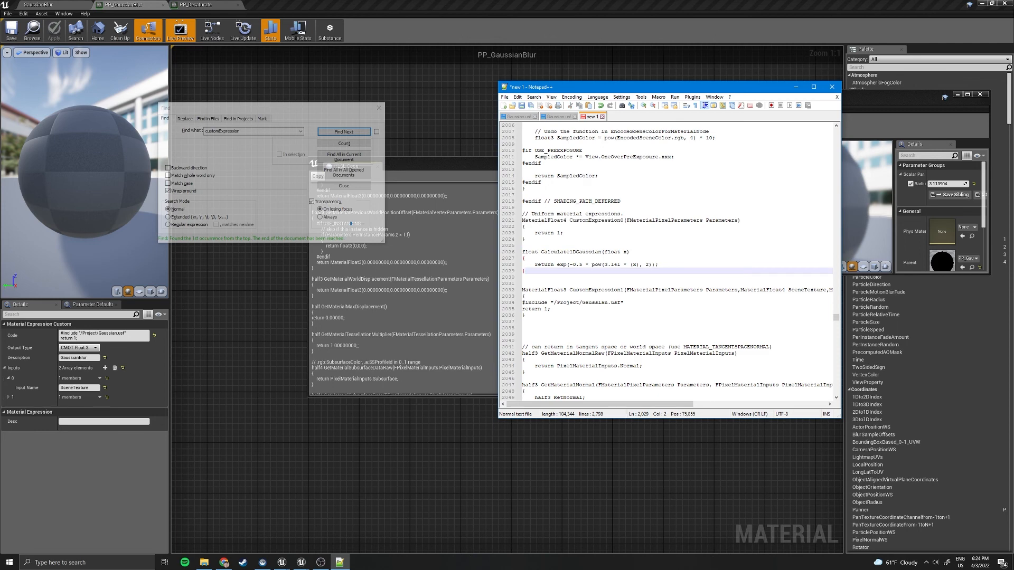
drag(522, 290, 527, 316)
click(527, 316)
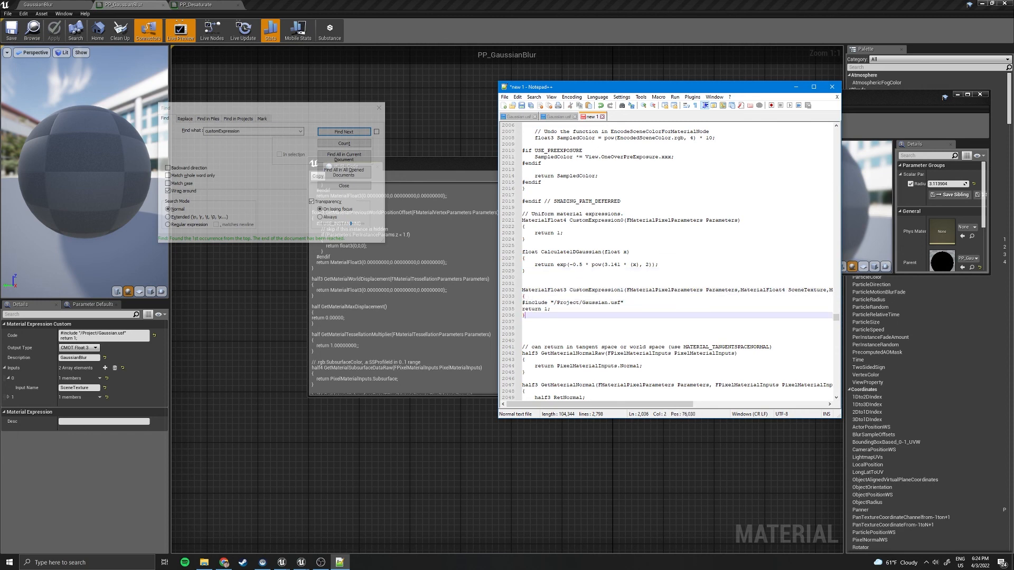